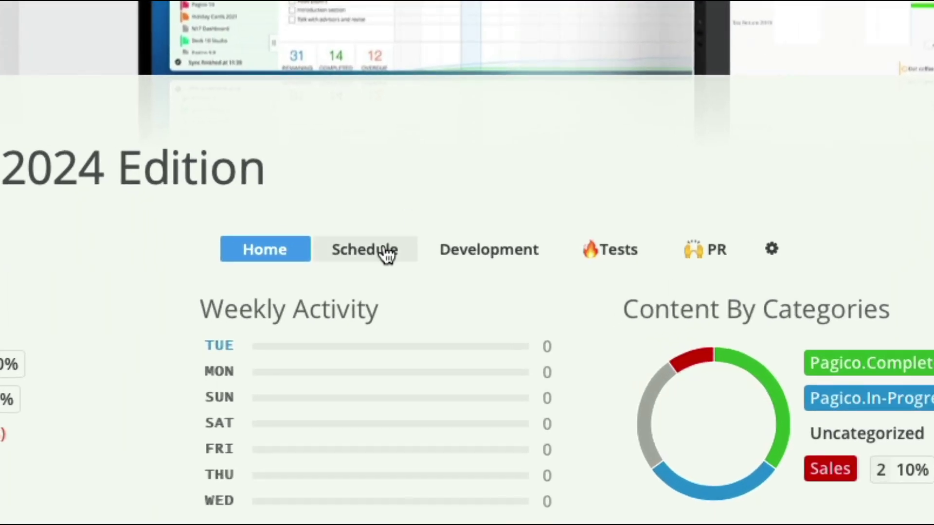
Look through the current project's Schedule, Development, Tests and PR tabs, then return to its home dashboard.
click(426, 340)
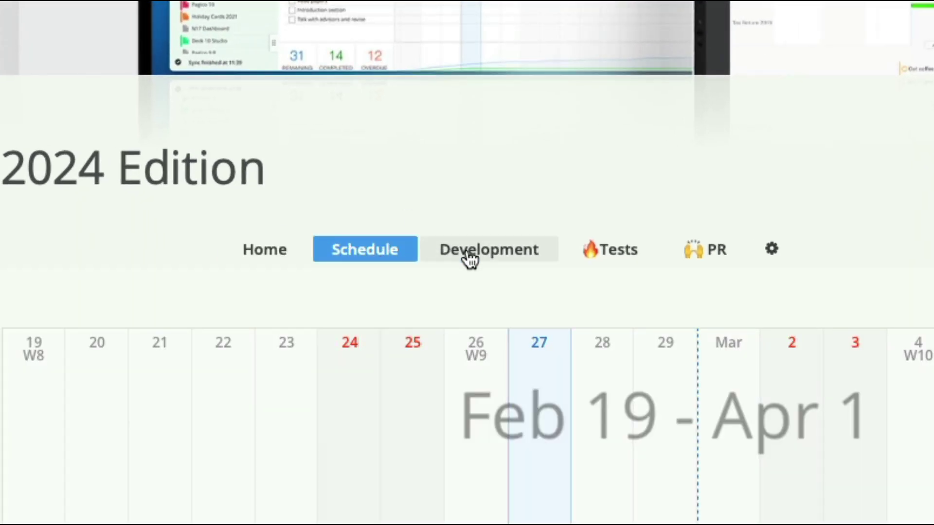
click(523, 259)
click(611, 265)
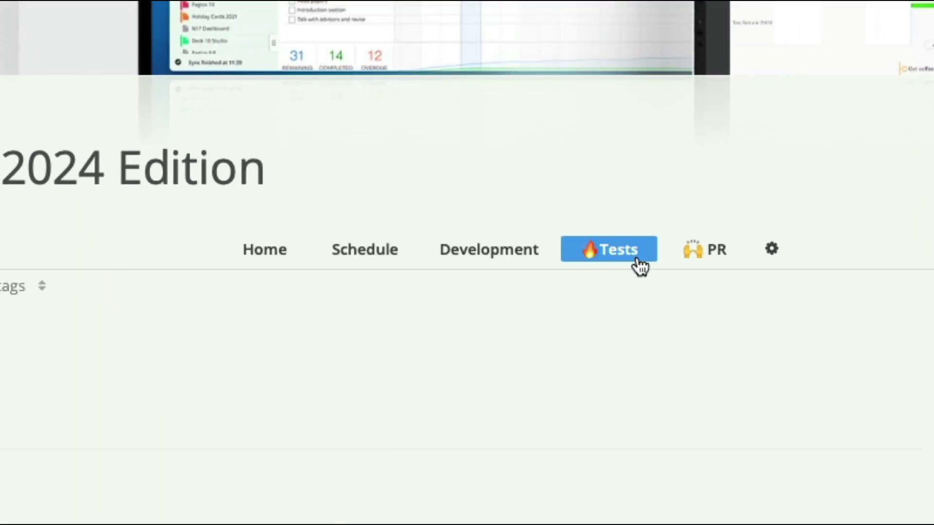
click(685, 265)
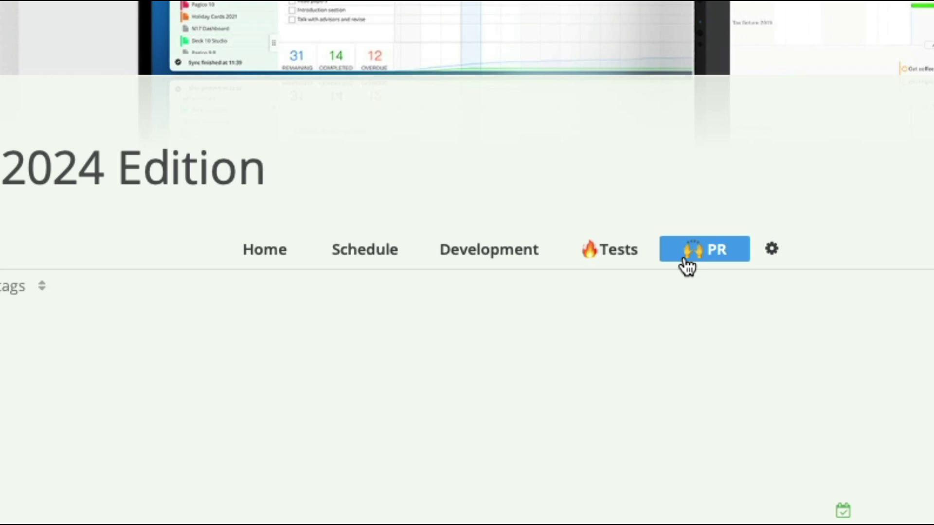
click(246, 262)
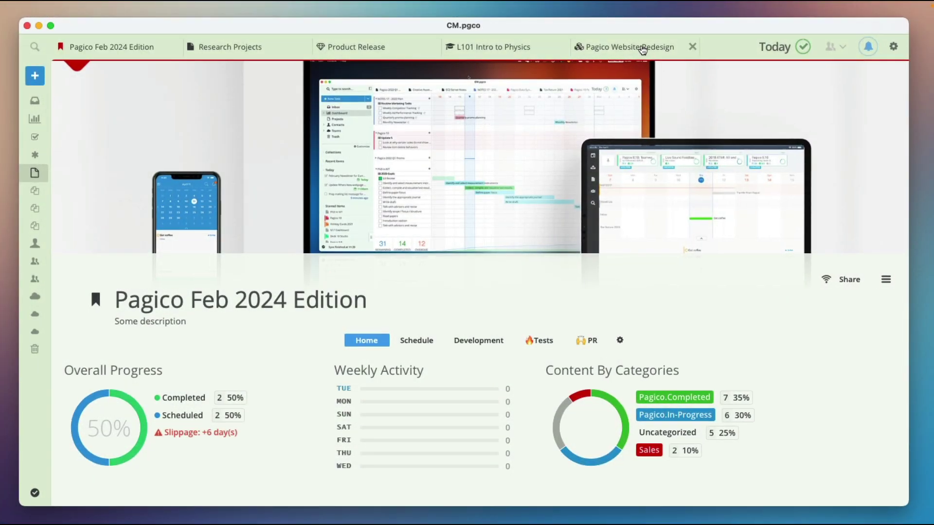
Browse the Website Redesign, L101 Intro to Physics and Feb 2024 projects, settling on Product Release.
click(657, 46)
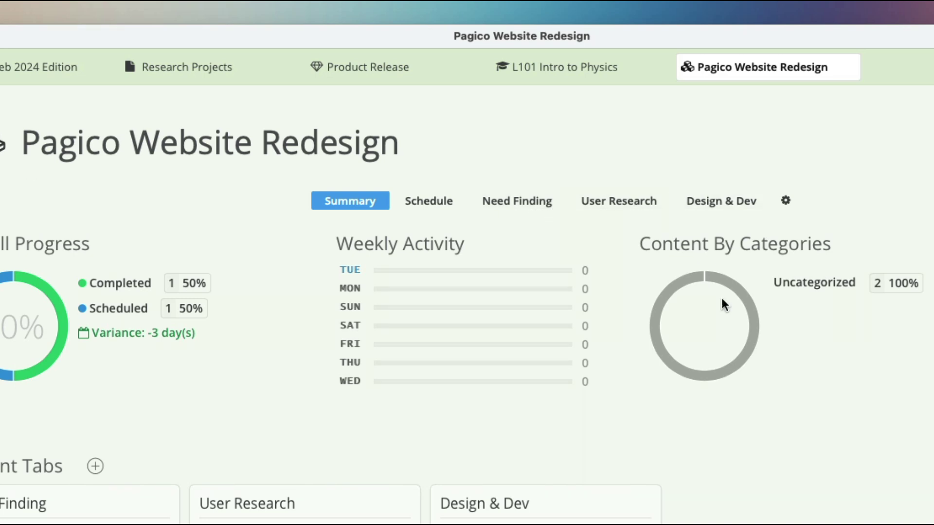
click(557, 81)
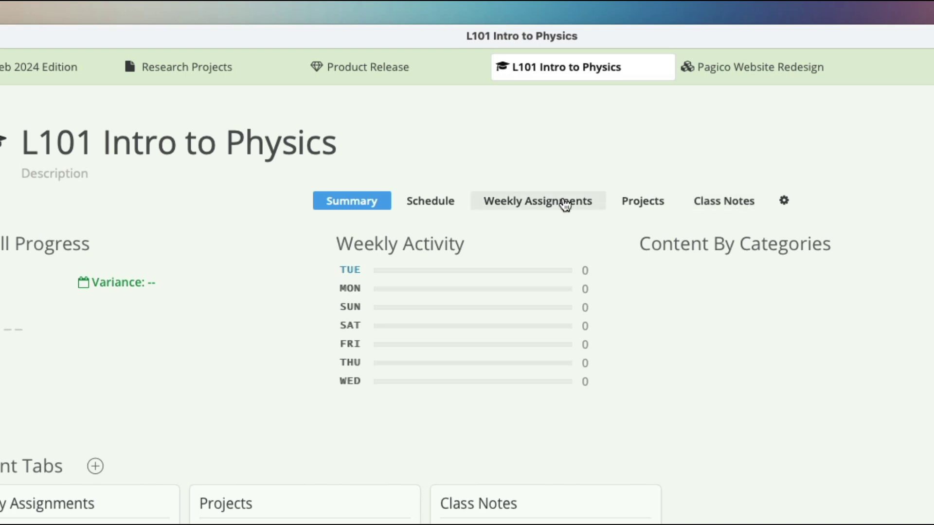
click(371, 69)
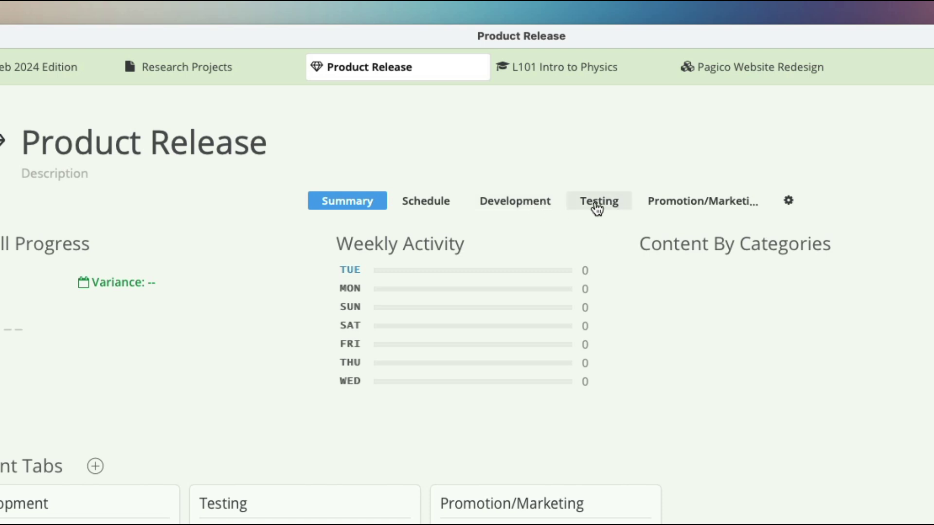
click(31, 63)
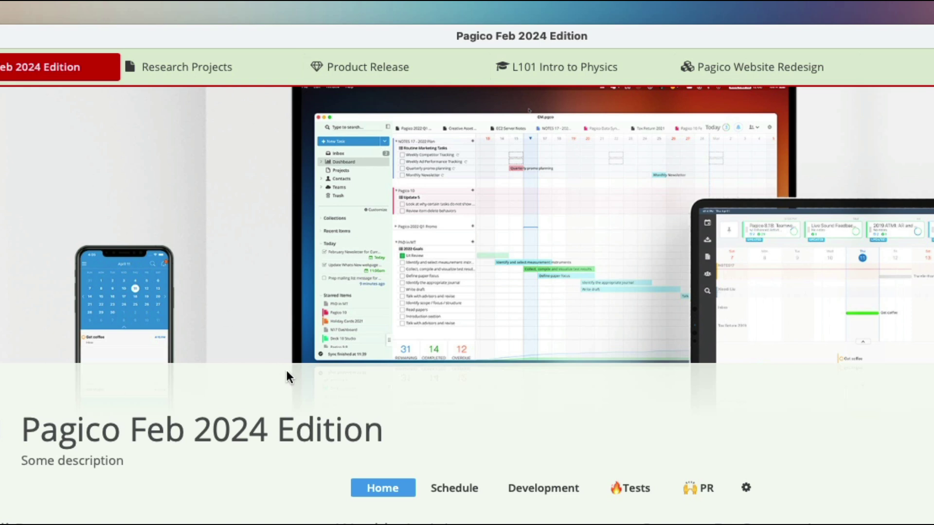
click(368, 66)
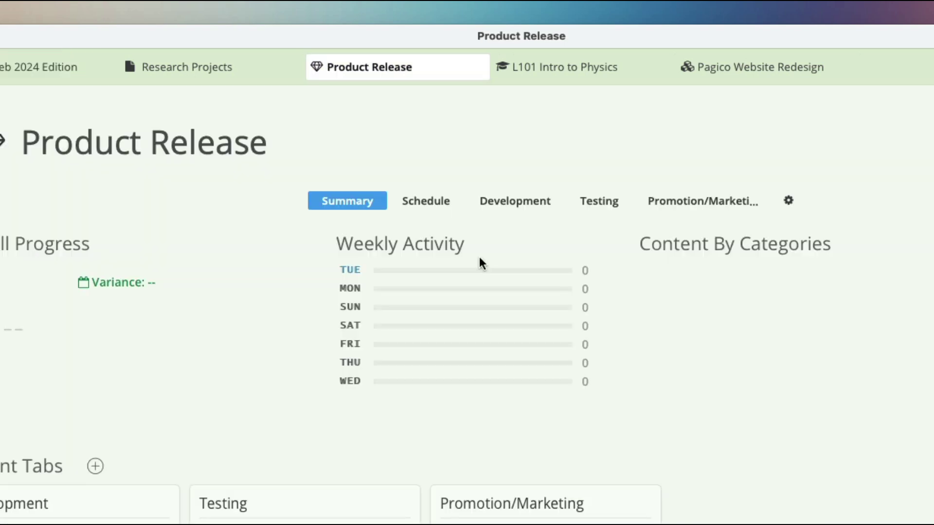
click(188, 73)
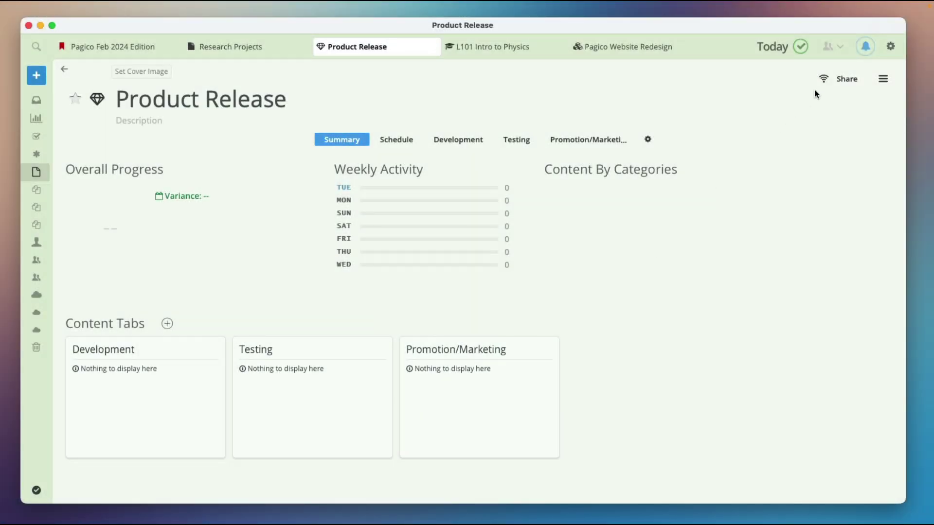
click(835, 88)
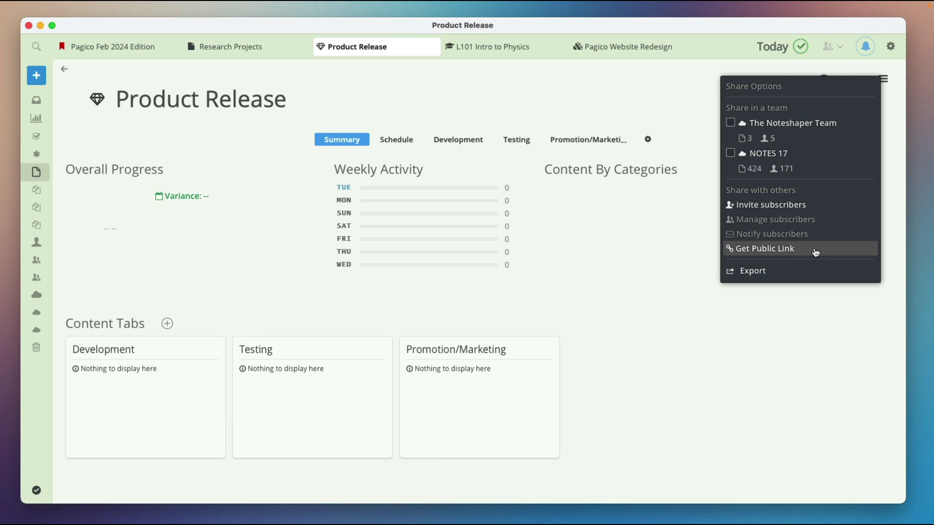
click(570, 205)
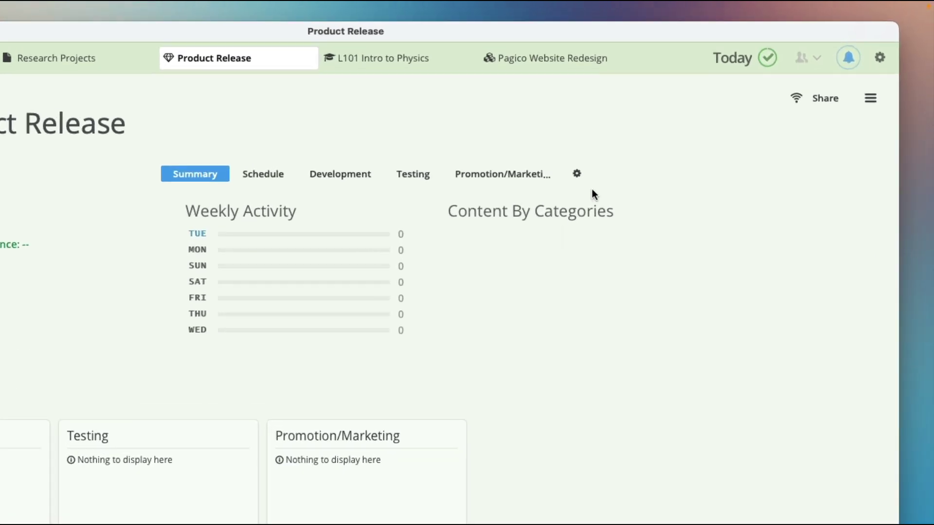
click(574, 176)
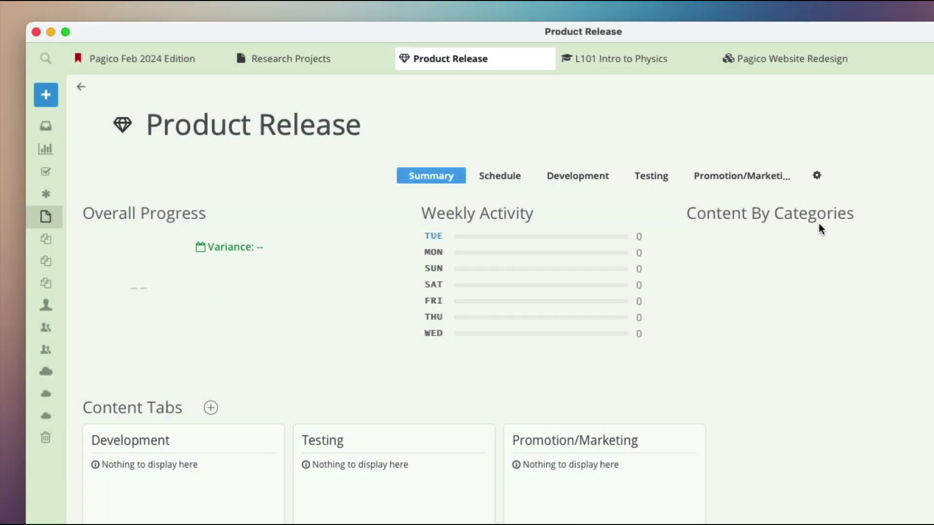
Open Product Release's content tab settings, trying a new template-free tab and then cancelling it.
click(818, 178)
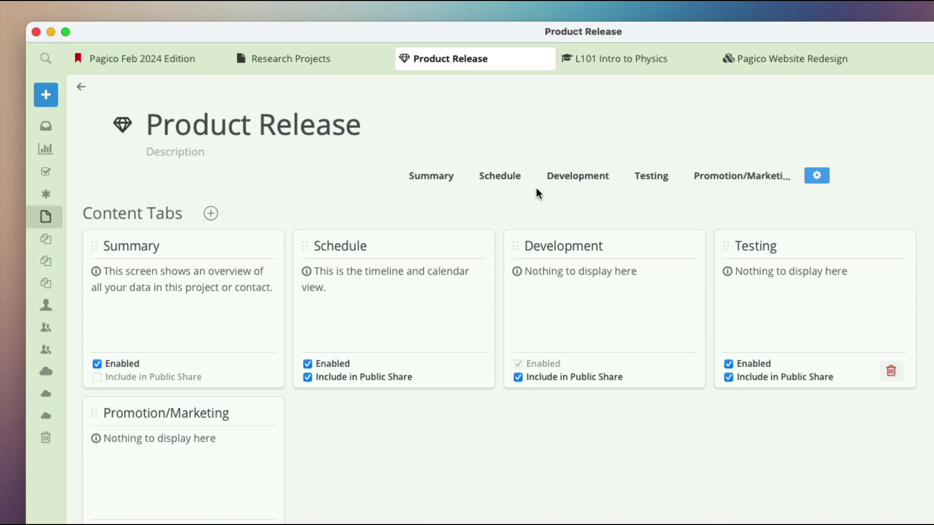
click(211, 214)
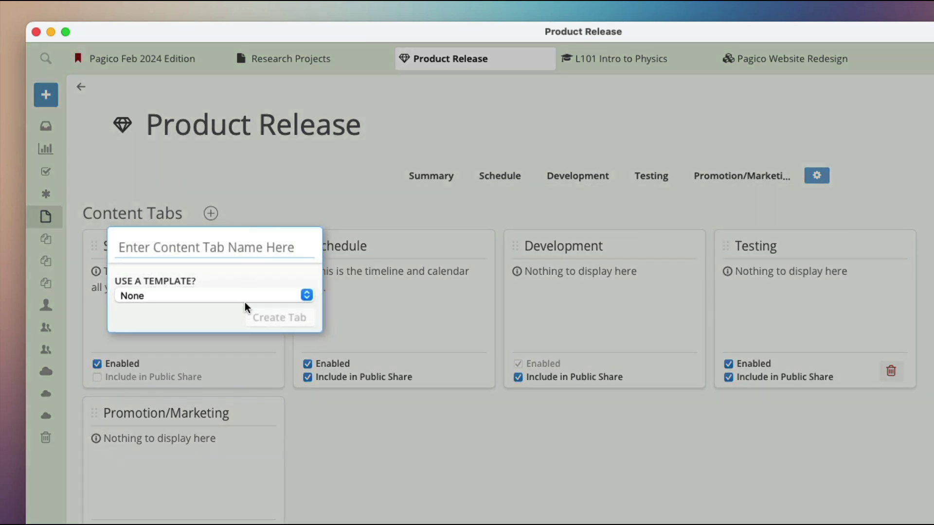
click(282, 295)
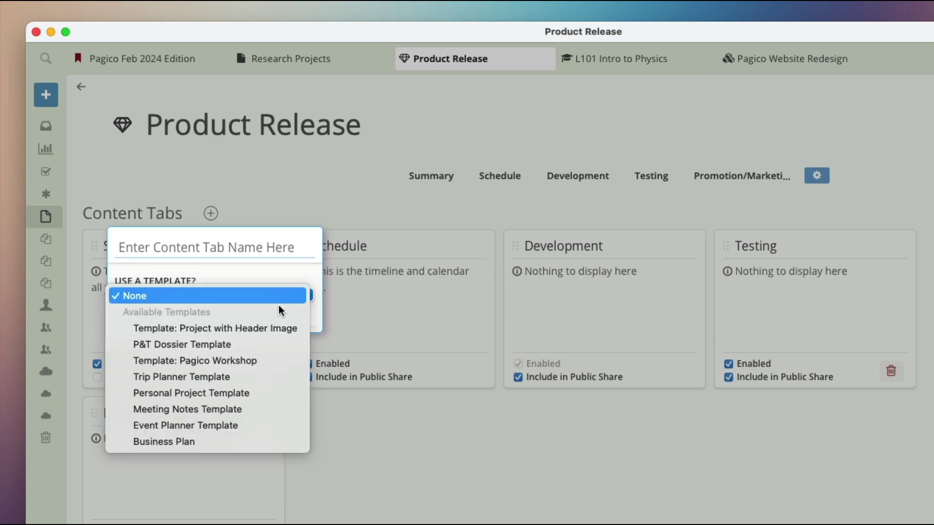
click(238, 244)
key(Escape)
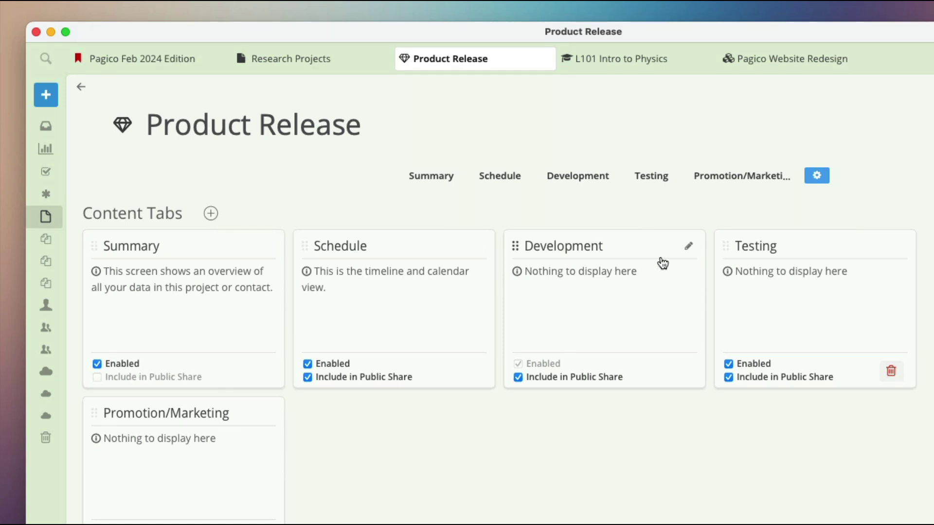
Drag Development after Testing, abandoning the rename and keeping the Testing tab.
click(690, 248)
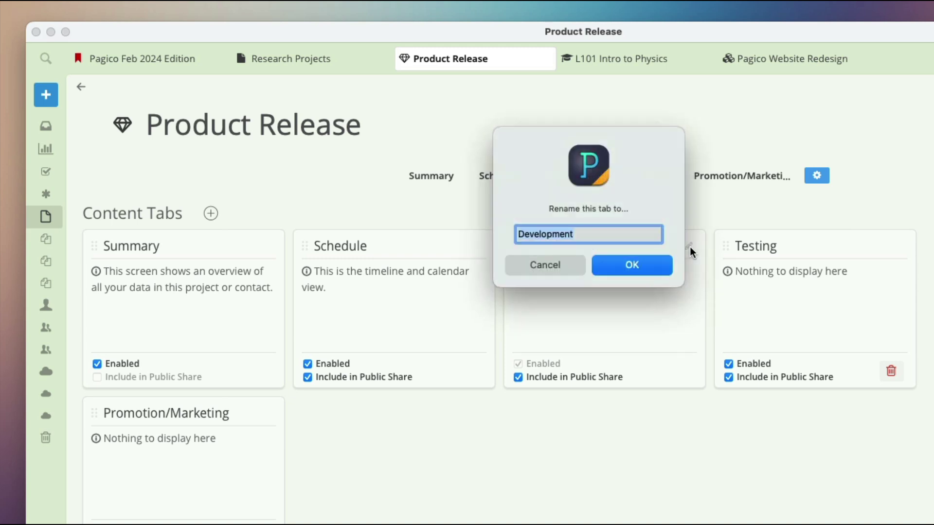
click(534, 265)
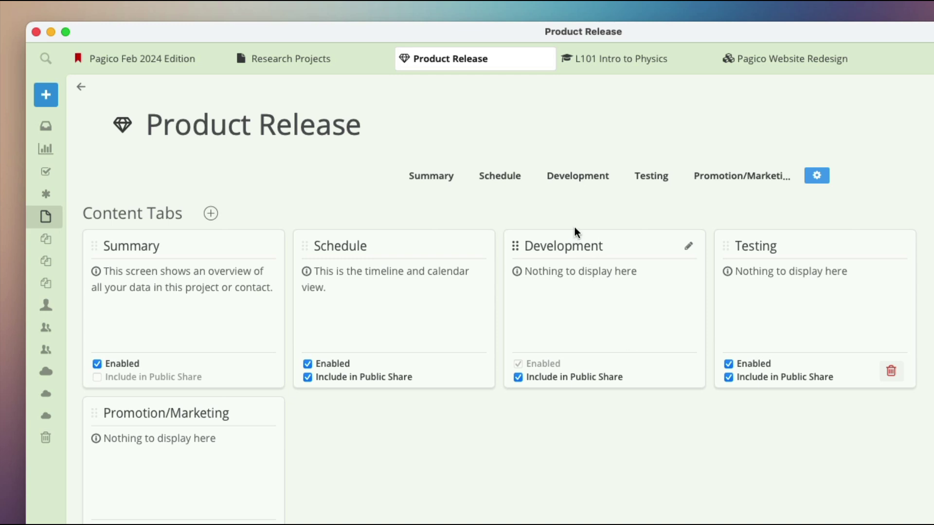
drag(572, 189, 657, 189)
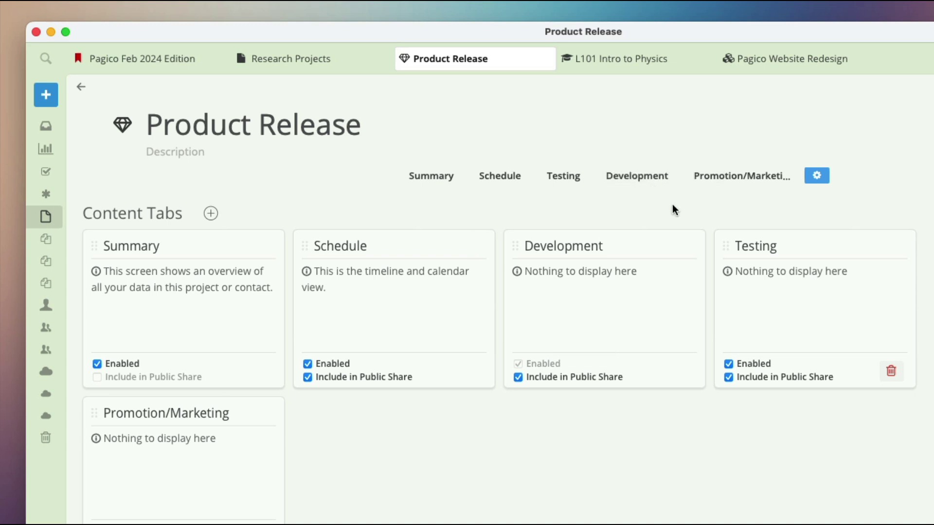
click(892, 372)
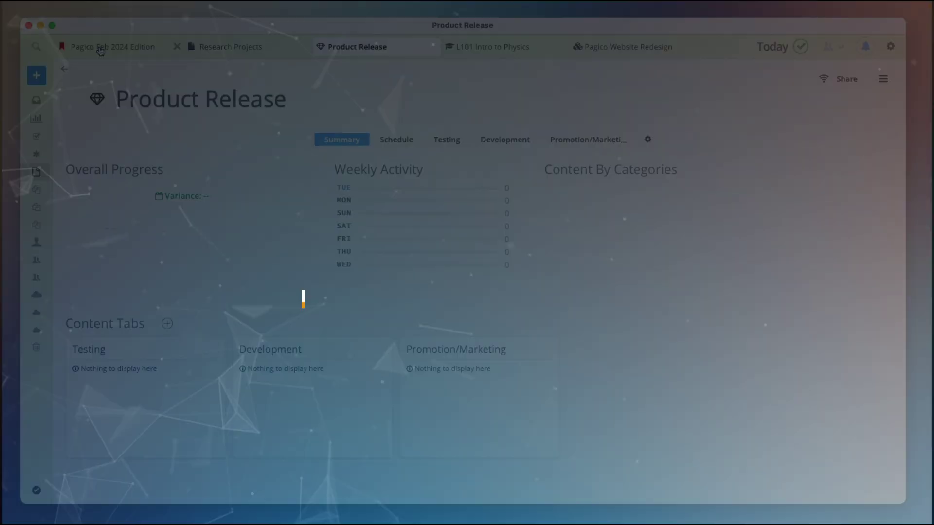
Switch to Pagico Feb 2024 Edition and scroll to review its Development, Tests and PR tabs.
click(100, 49)
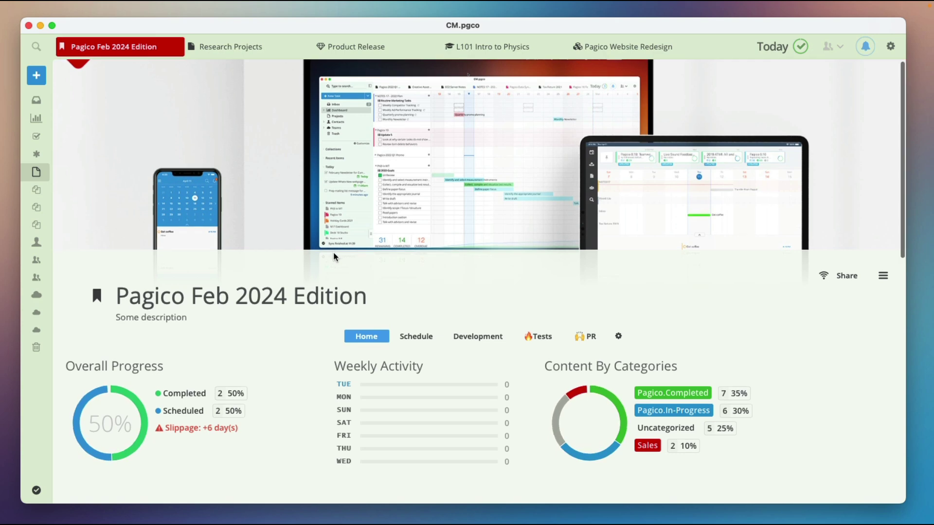
scroll(334, 257, down, 2)
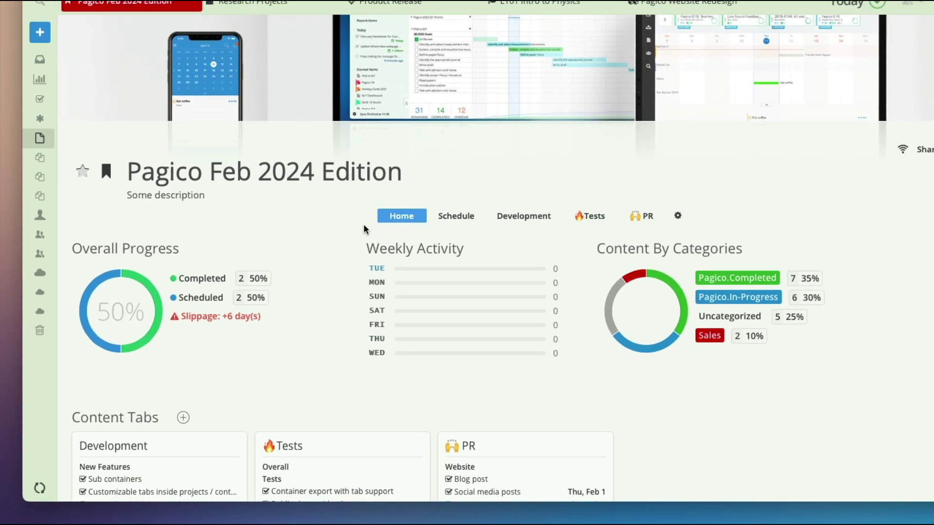
scroll(364, 223, down, 5)
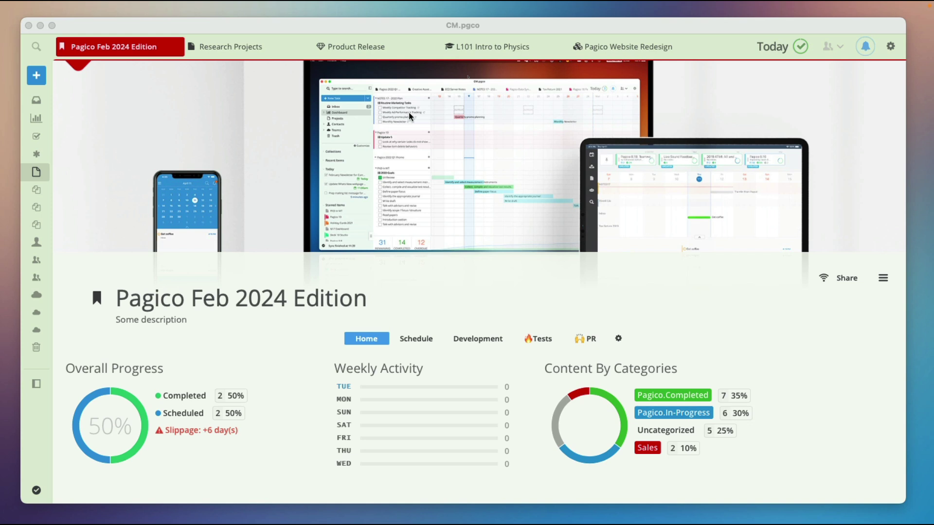
Save L101 Intro to Physics as the template 'Template: Semester Planning', then return to Feb 2024 Edition.
click(477, 52)
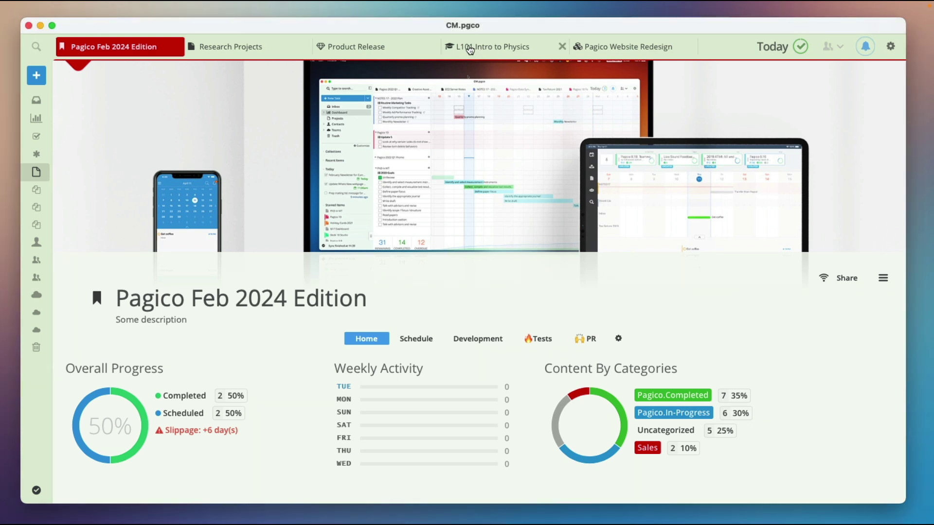
click(474, 49)
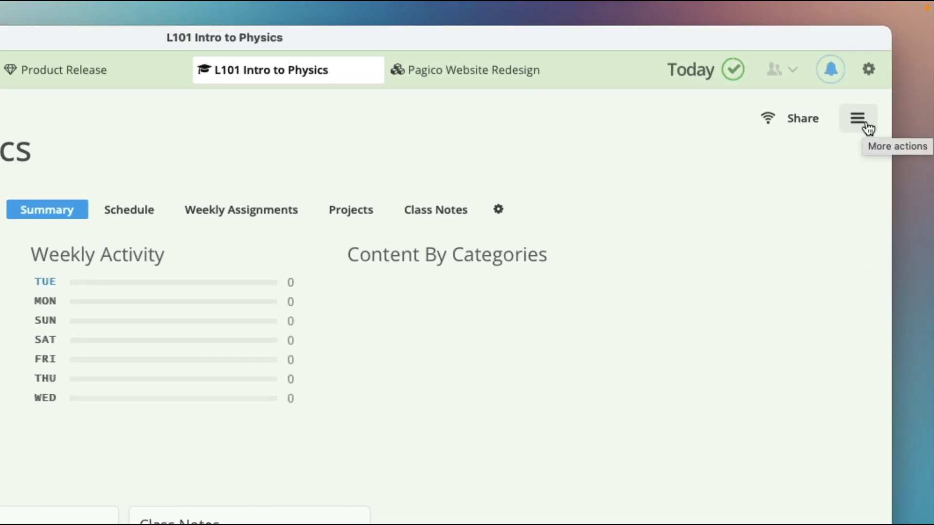
click(866, 128)
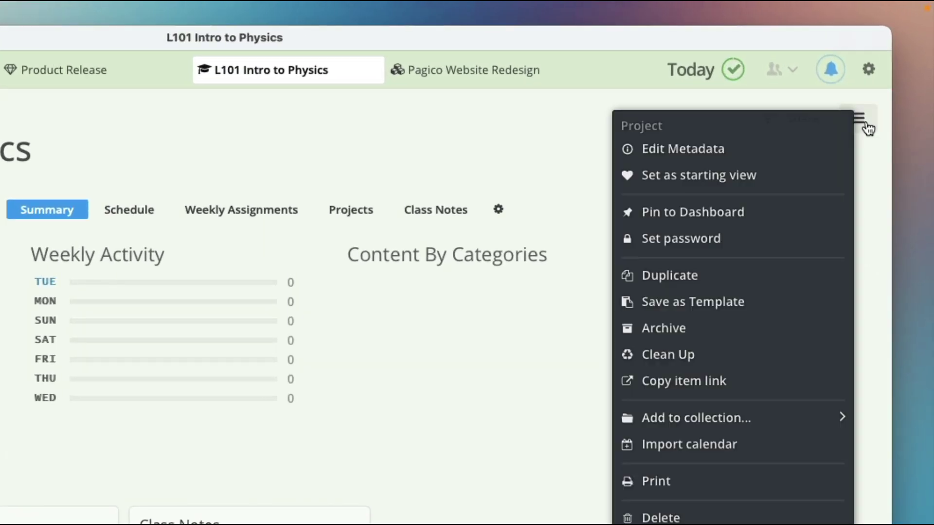
click(783, 310)
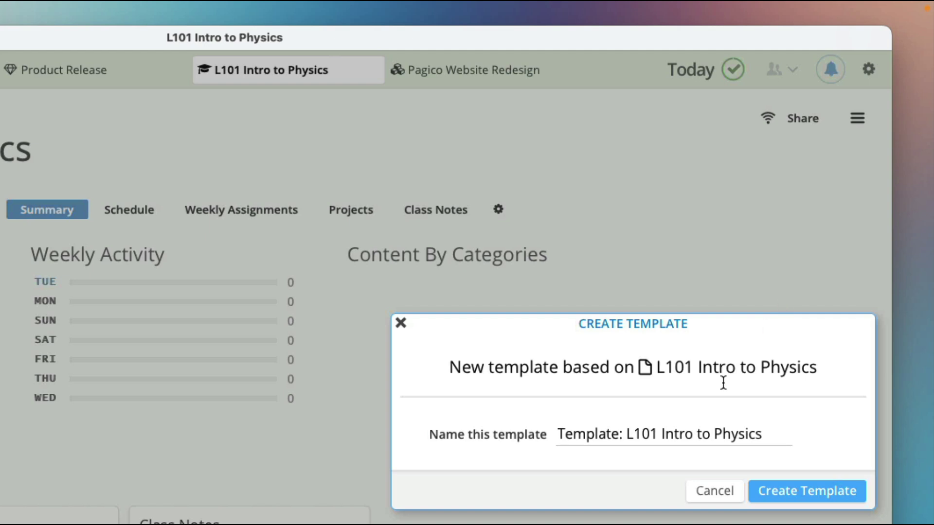
drag(627, 434, 803, 432)
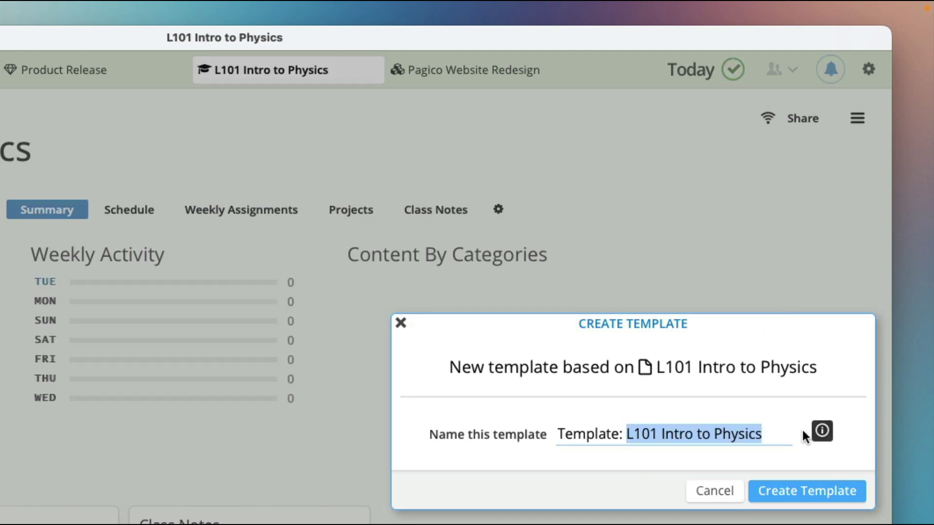
text(Semester Planning)
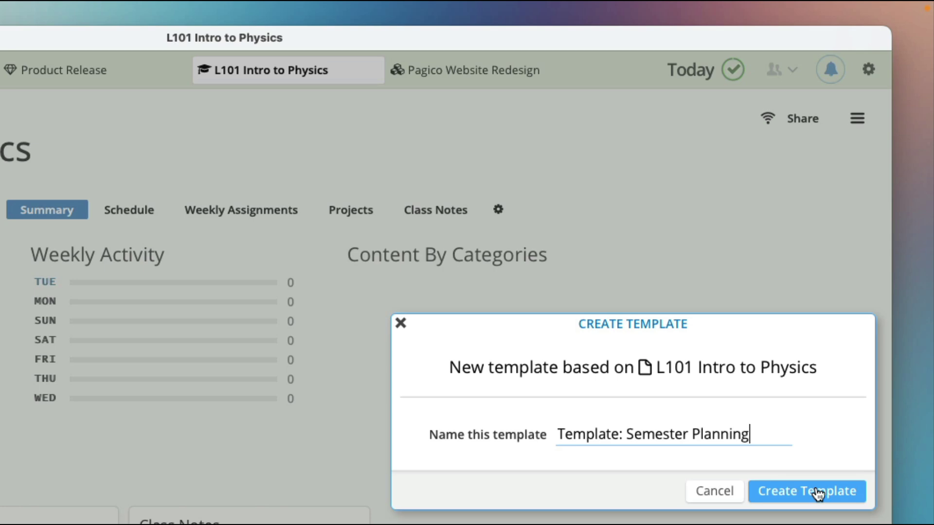
click(817, 492)
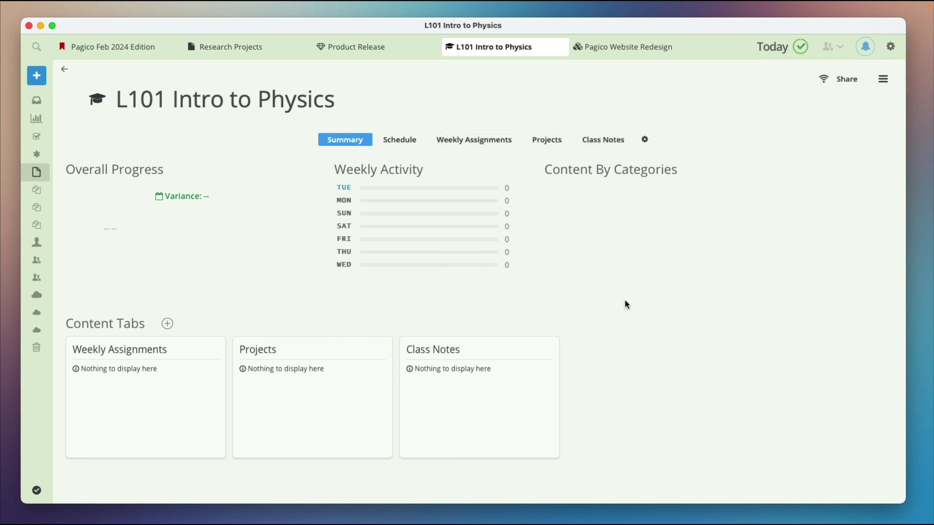
key(super+1)
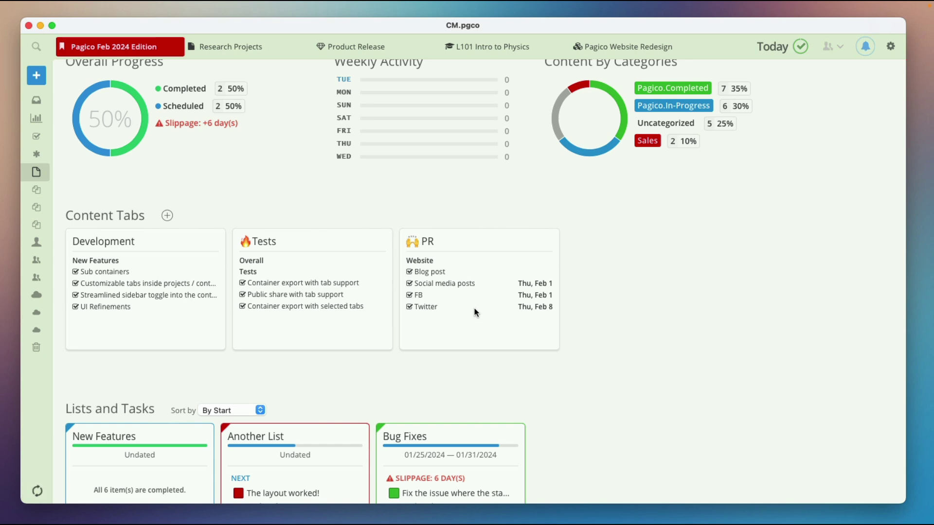
scroll(475, 311, up, 6)
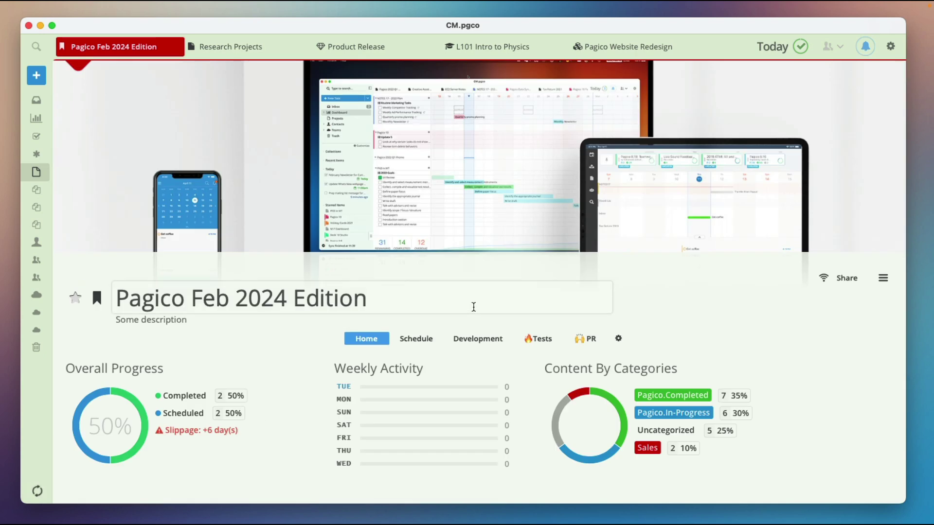